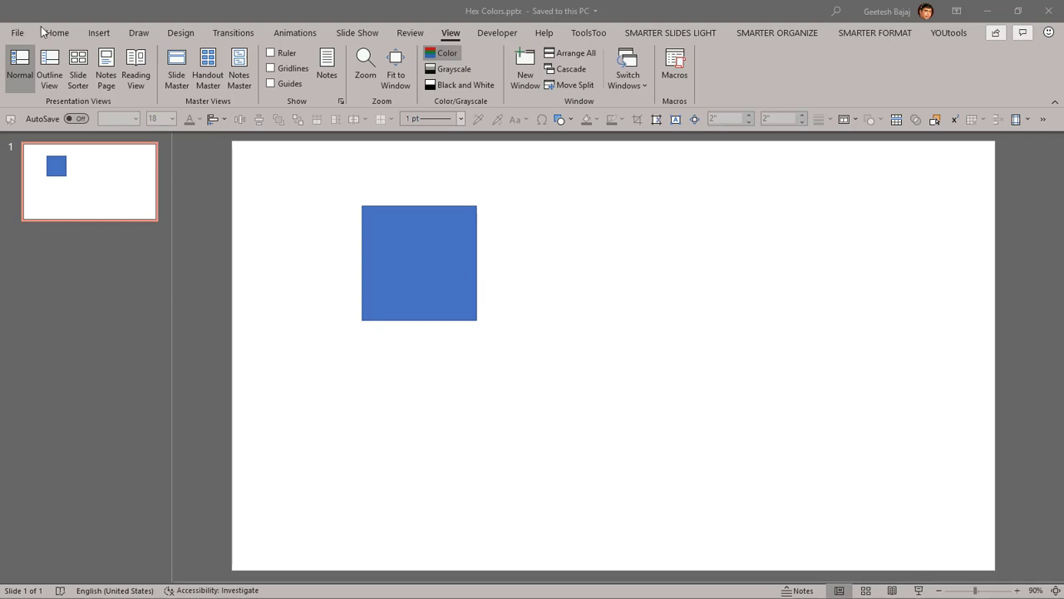
Draw a second rectangle right of the first and size it to 2.12 x 2.12 inches.
left_click(101, 34)
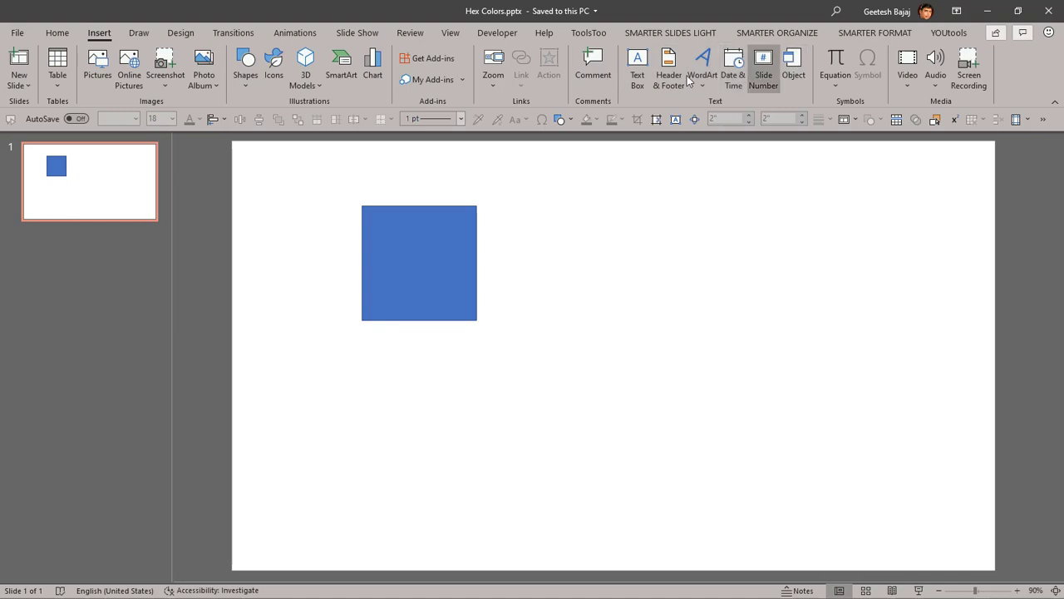
left_click(243, 79)
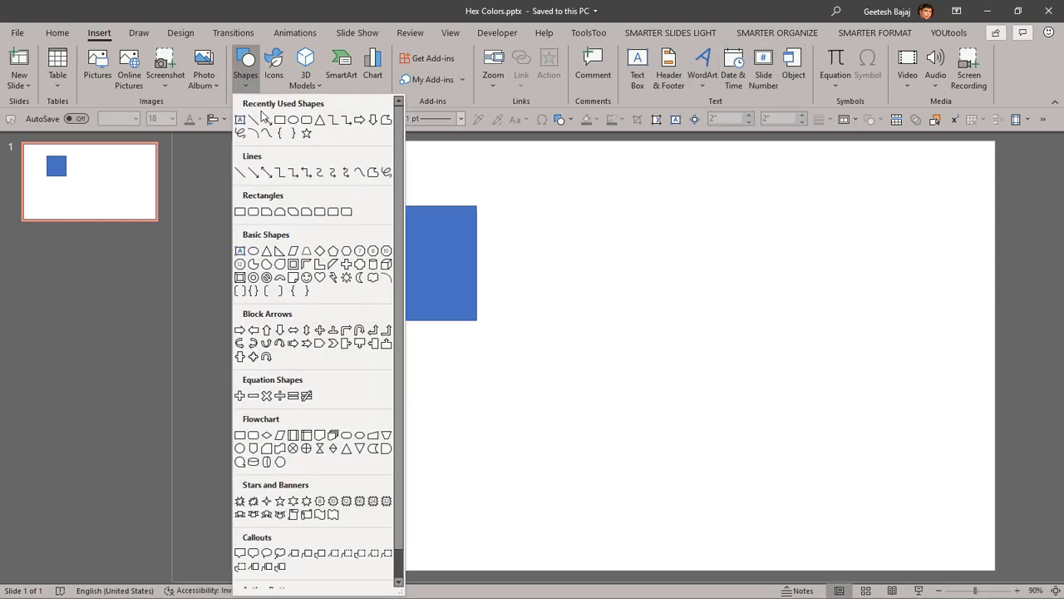
left_click(271, 122)
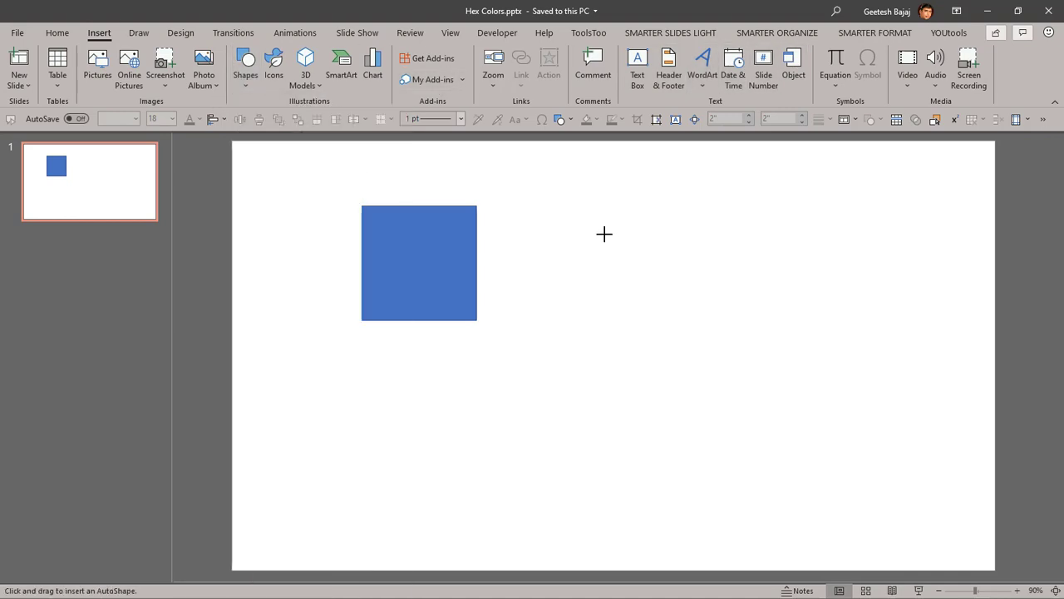
left_click(603, 233)
left_click_drag(663, 292, 726, 355)
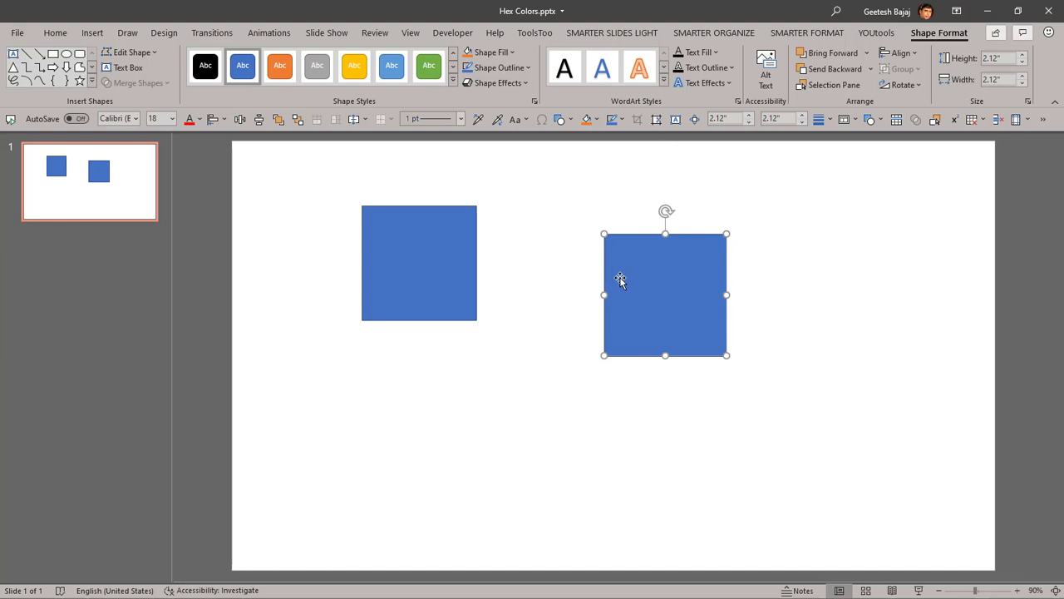
Open More Colors for the new square's fill, showing hex #4472C4, and move the dialog aside.
right_click(644, 266)
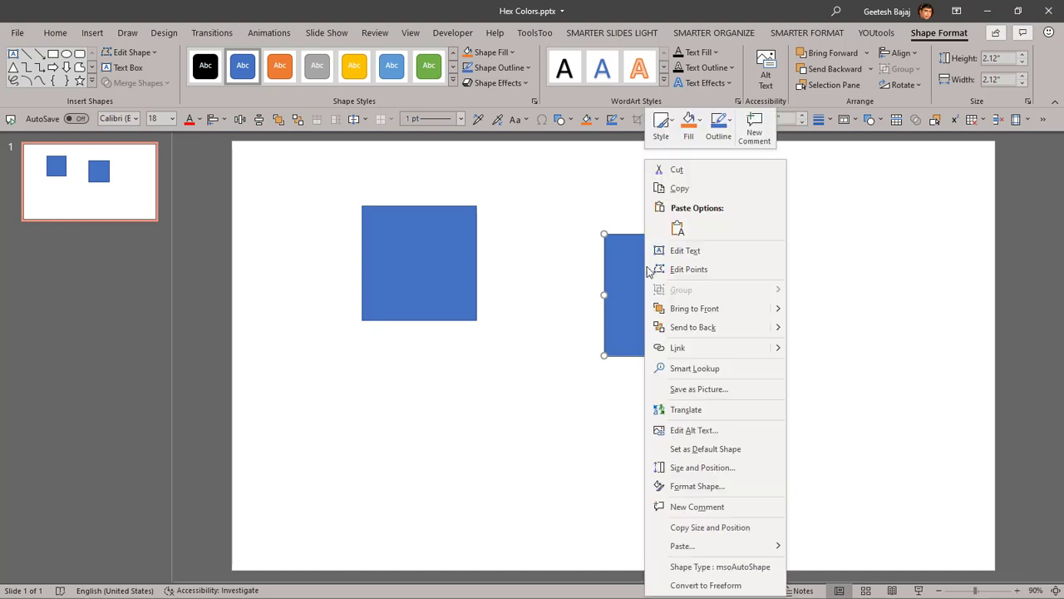
left_click(719, 487)
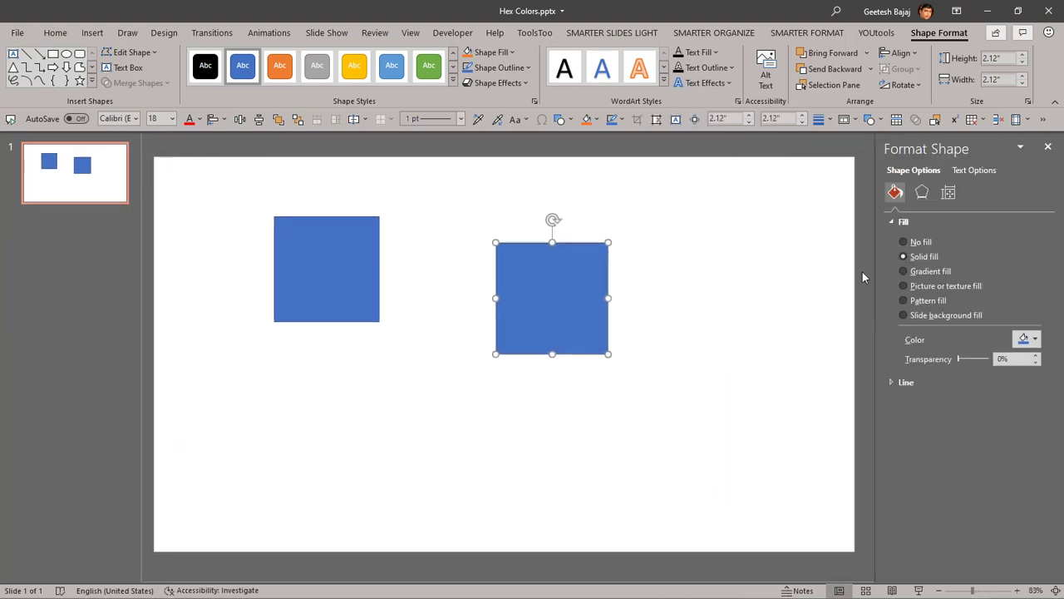
left_click(1036, 340)
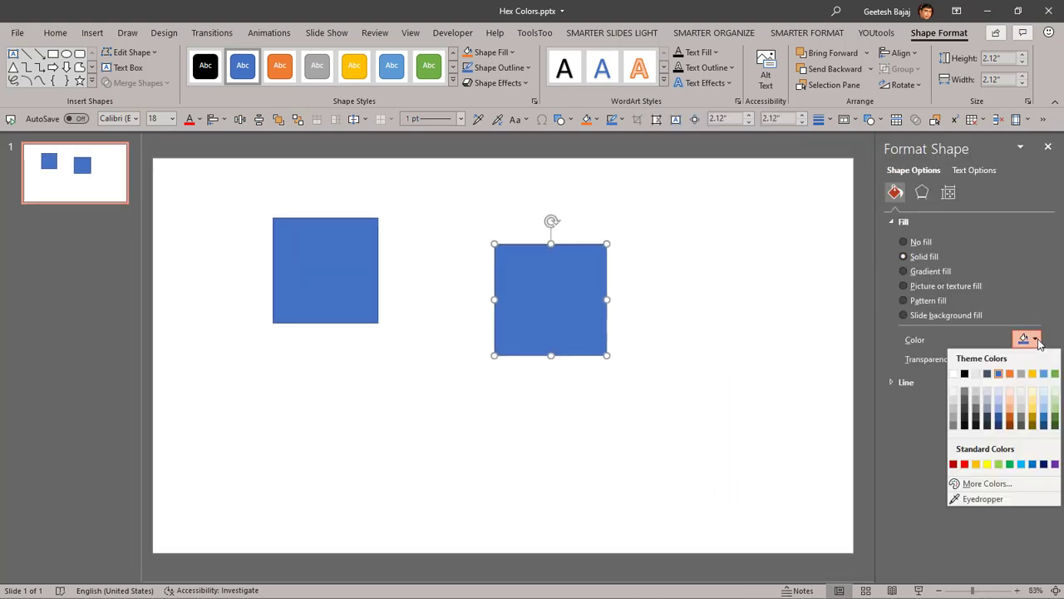
left_click(1022, 486)
left_click_drag(229, 181, 680, 197)
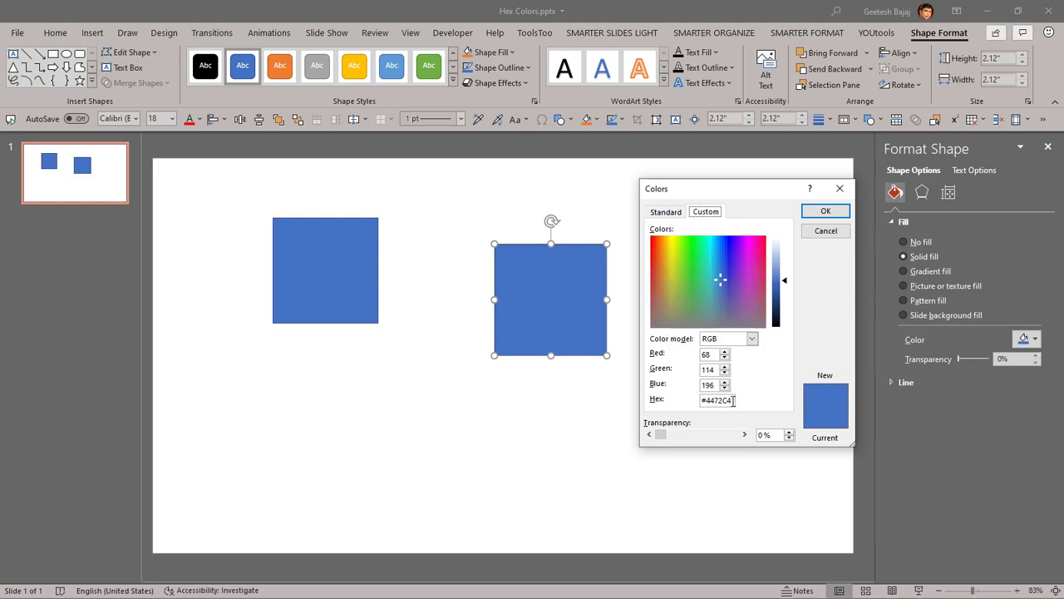
Try green, teal and purple in the Custom spectrum, then apply olive #ABAD5B to the square.
left_click_drag(736, 401, 707, 406)
left_click(705, 403)
left_click_drag(704, 402, 682, 405)
left_click(682, 304)
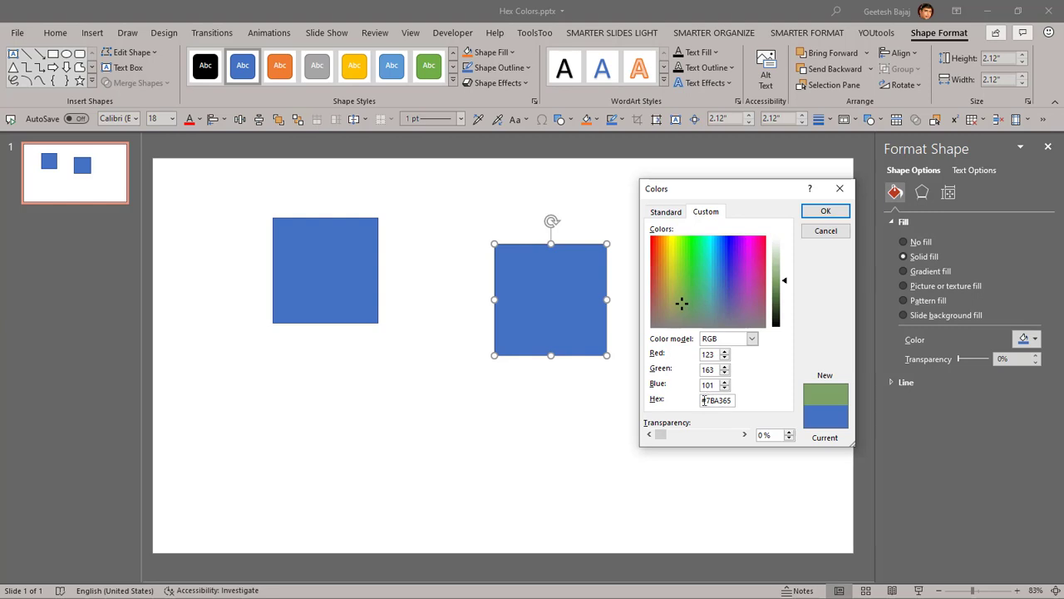
left_click(704, 277)
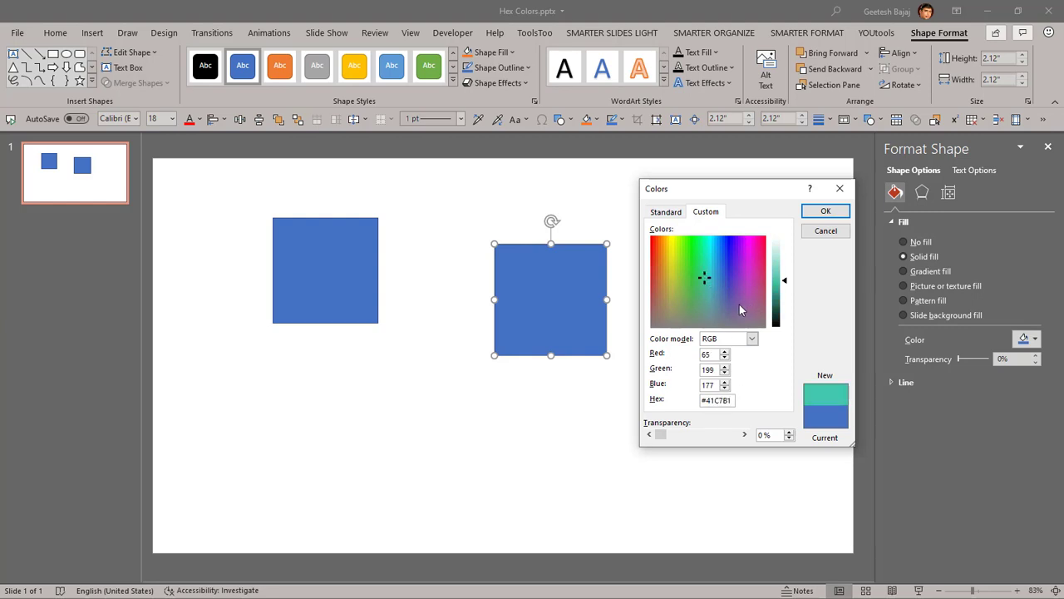
left_click_drag(739, 305, 734, 270)
left_click(670, 295)
left_click_drag(729, 400, 694, 402)
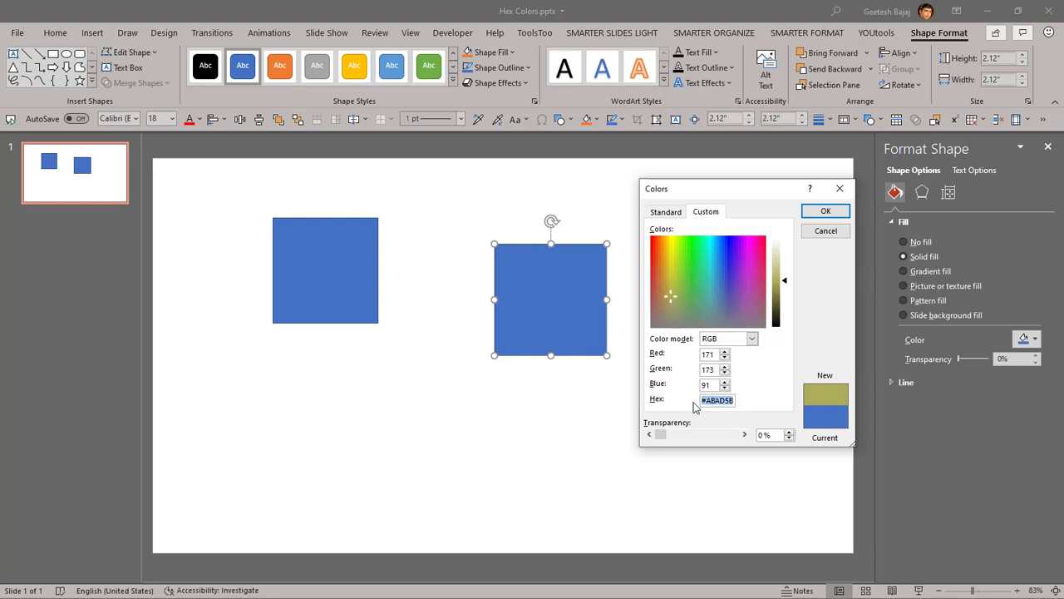
left_click(825, 211)
left_click(698, 321)
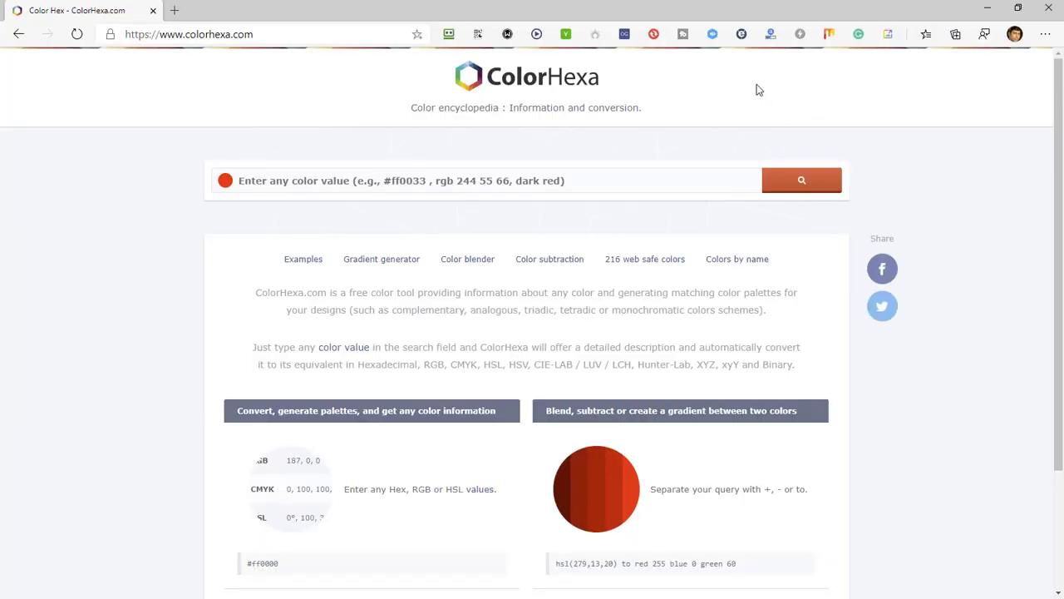
Return from the browser and reopen More Colors for the olive square, selecting hex ABAD5B.
left_click(986, 9)
left_click(504, 330)
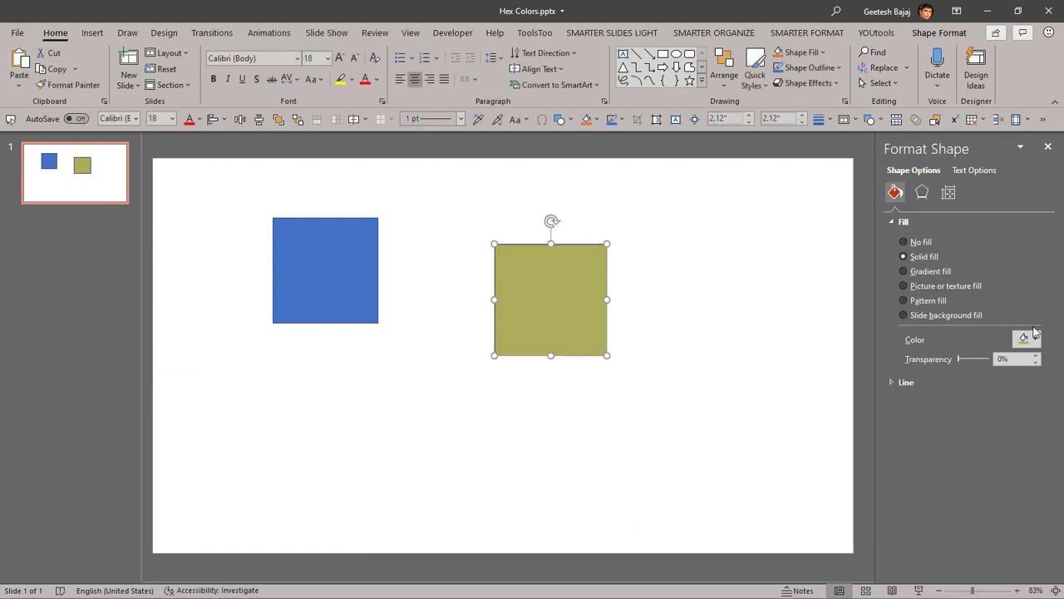
left_click(1025, 338)
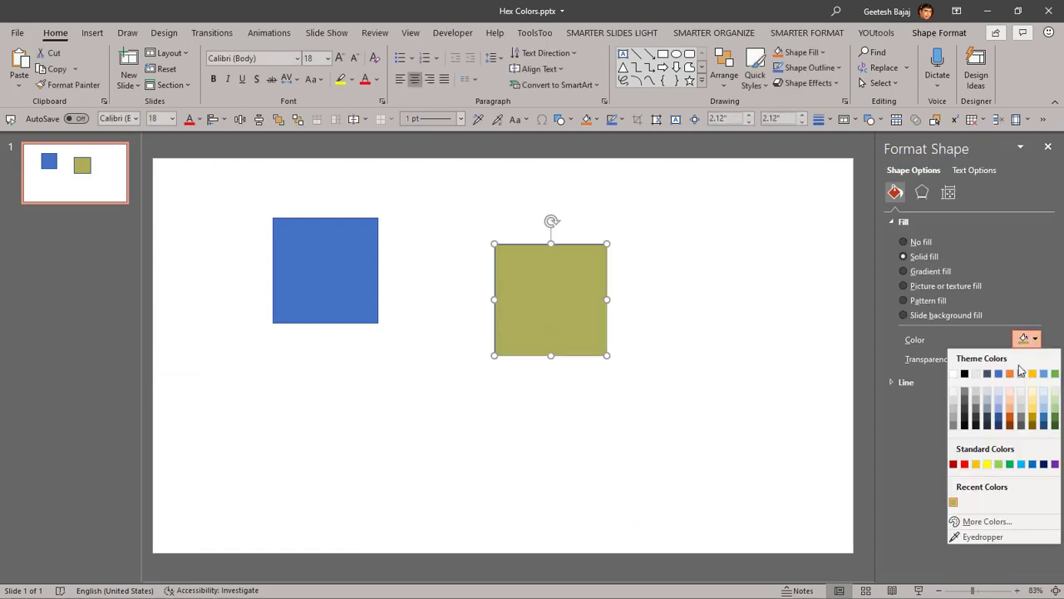
left_click(985, 521)
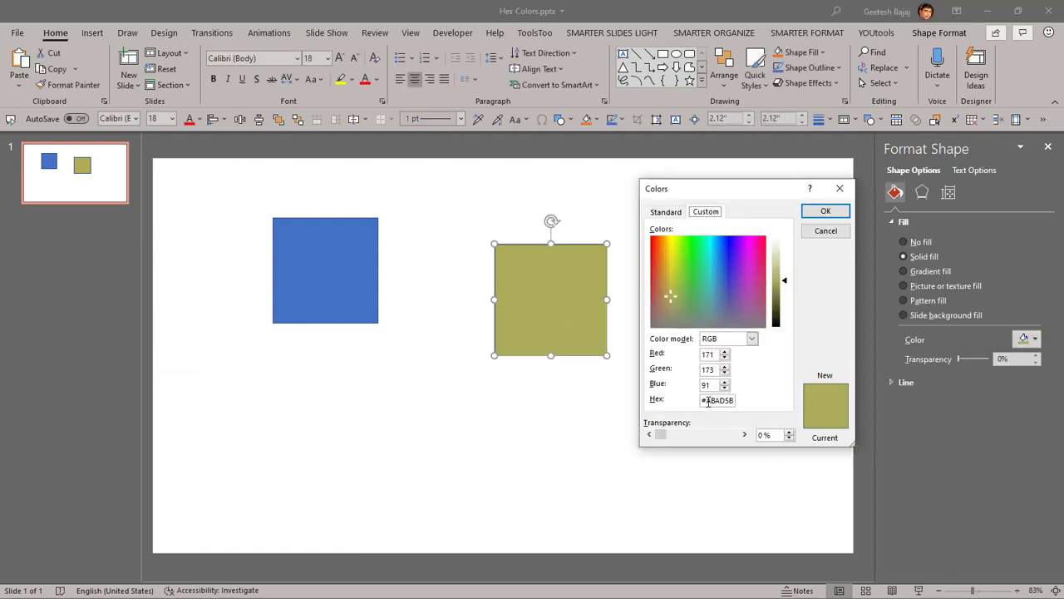
left_click_drag(706, 401, 735, 401)
key("ctrl+c")
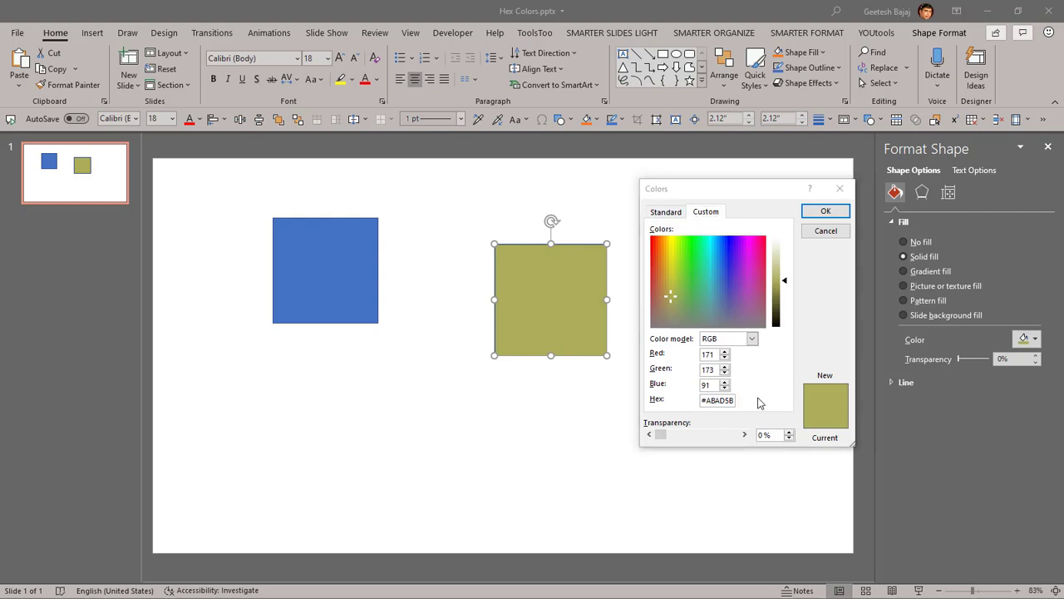
Search ColorHexa for ABAD5B, scroll through its results, then return to PowerPoint.
key("alt+Tab")
left_click(405, 180)
key("ctrl+v")
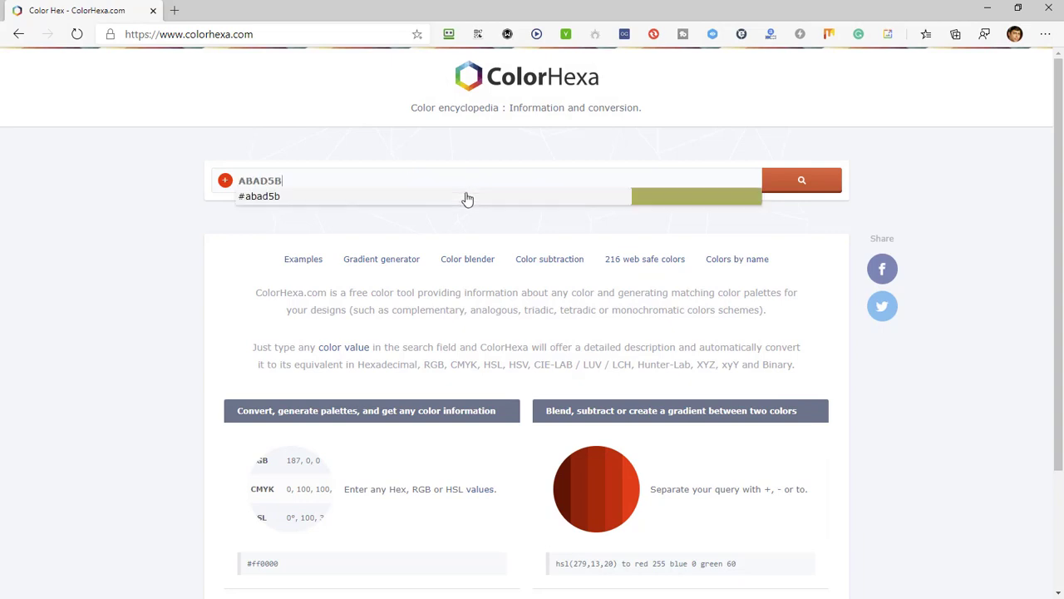
left_click(805, 178)
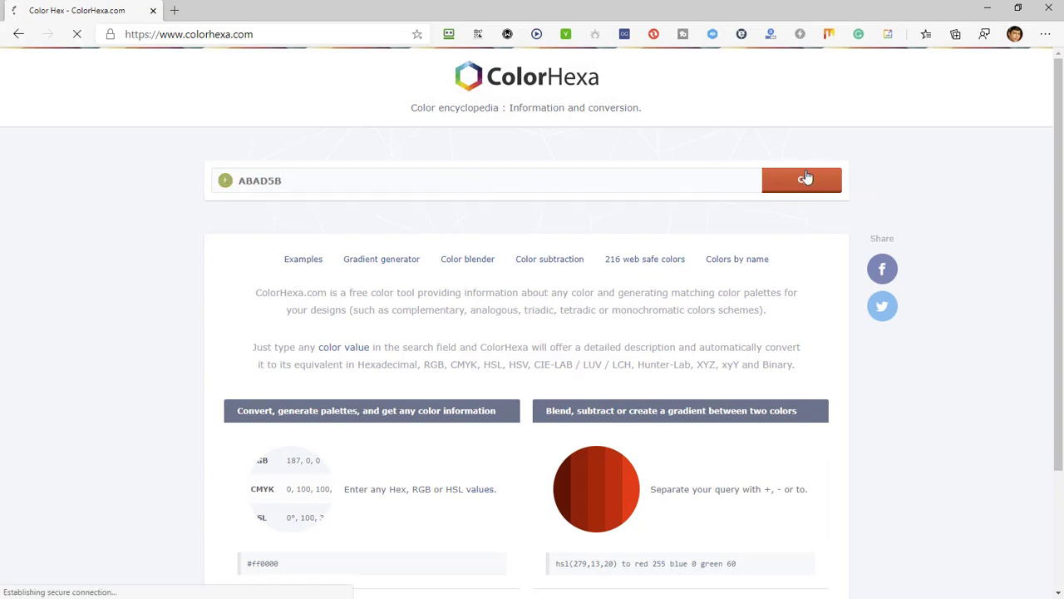
scroll(128, 332, "down", 5)
scroll(128, 333, "down", 2)
key("alt+Tab")
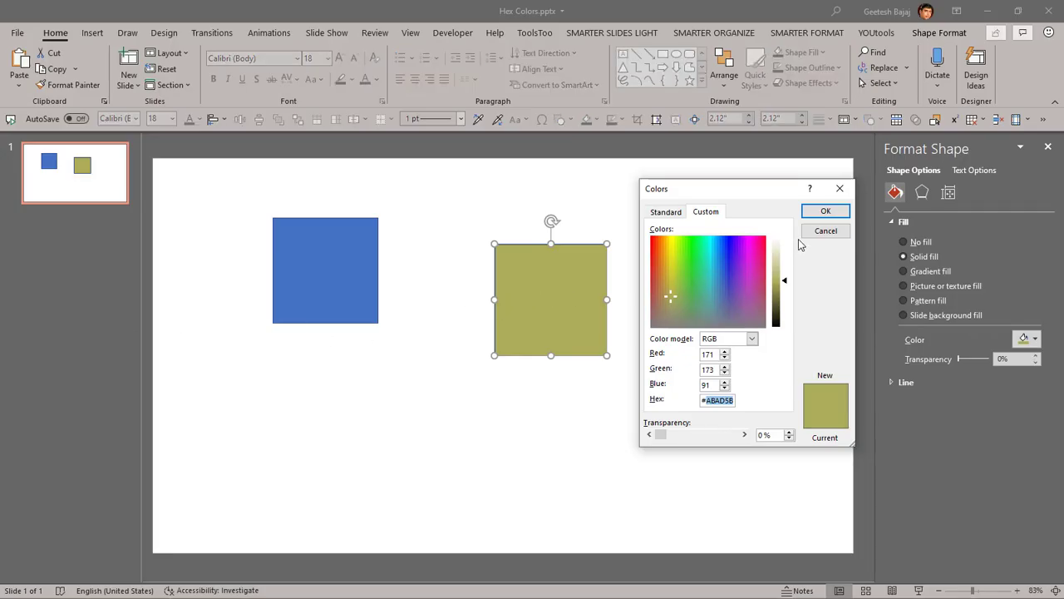
Cancel the picker, move the olive square below the blue one and remove its outline.
left_click(825, 230)
left_click_drag(534, 297, 295, 425)
left_click(839, 69)
left_click(781, 250)
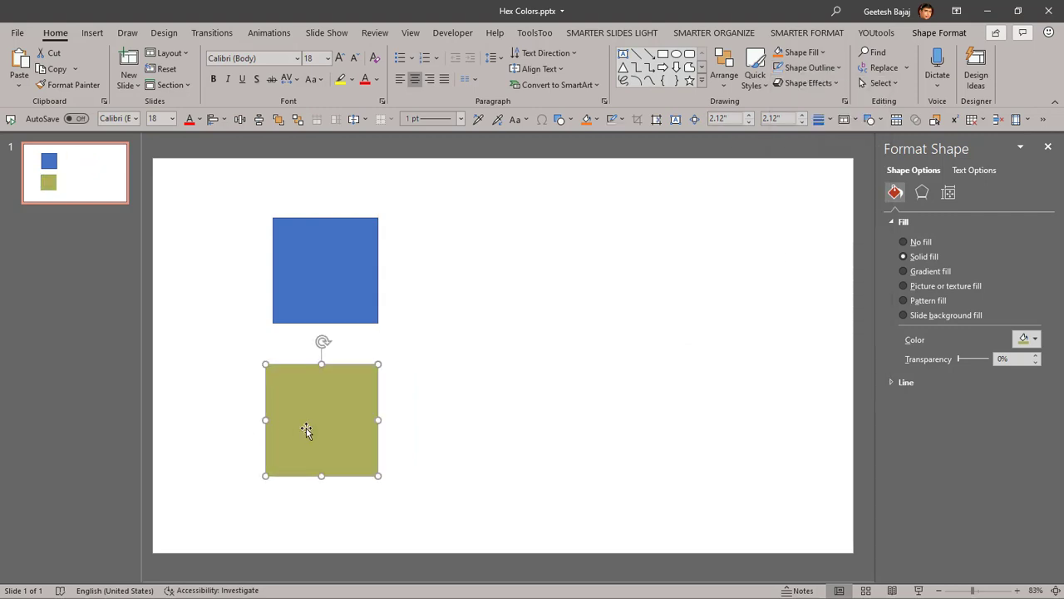
Copy the olive square to its right and repeat to form a row of four.
left_click_drag(314, 433, 423, 425)
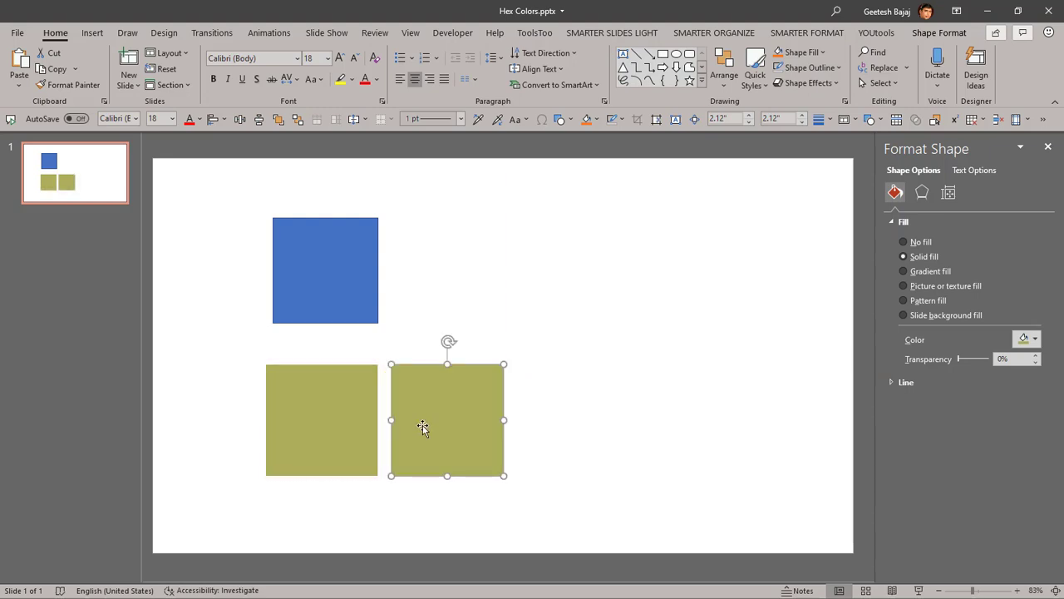
key("ctrl+d")
key("ctrl+d")
left_click(364, 533)
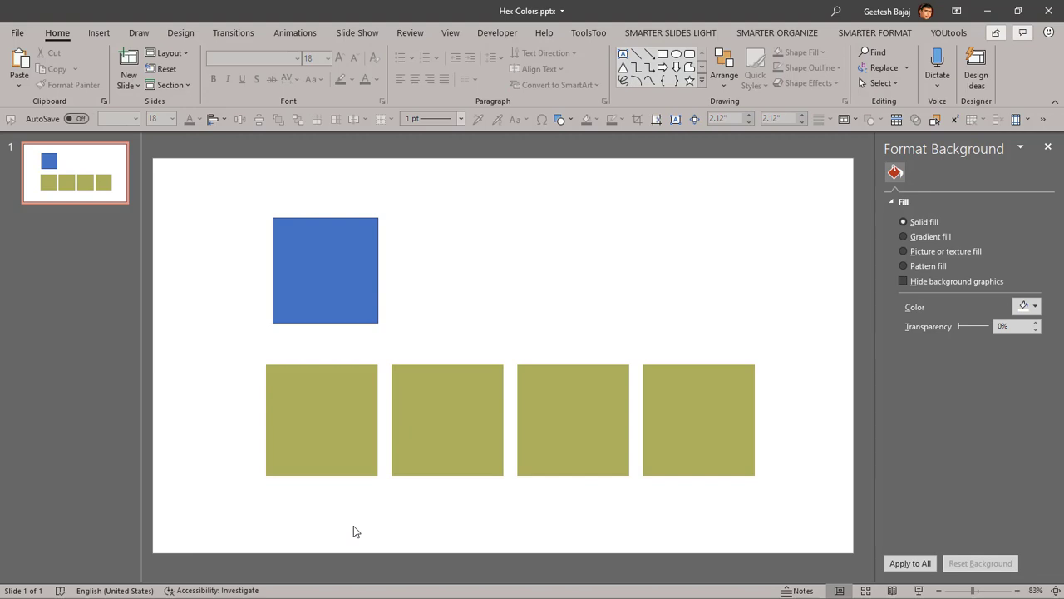
Scroll ColorHexa to the tetradic scheme and select the red swatch's hex #ad5d5b.
left_click(987, 12)
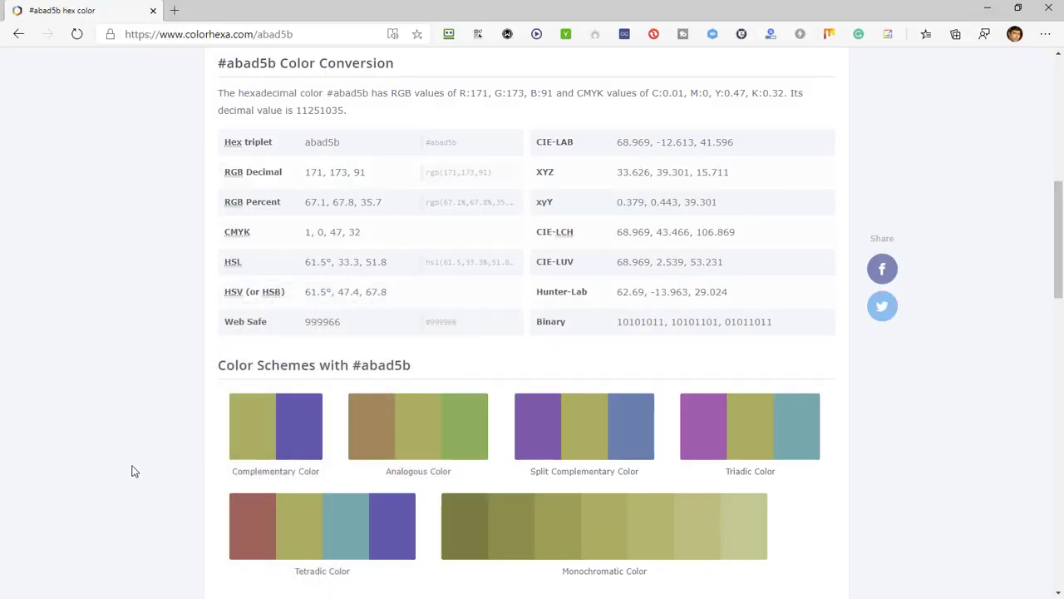
scroll(132, 471, "down", 1)
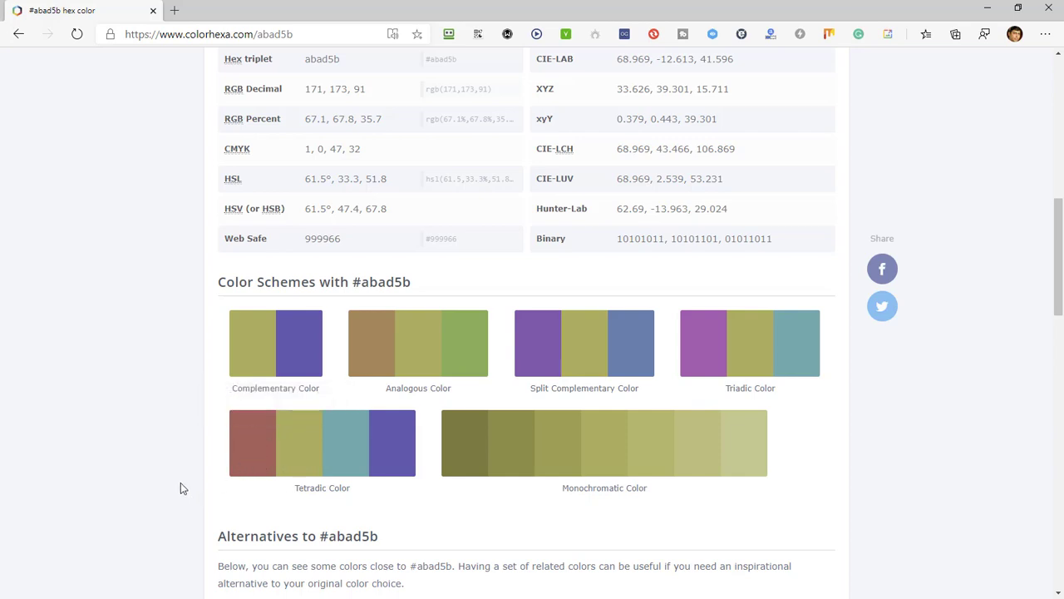
scroll(180, 487, "down", 1)
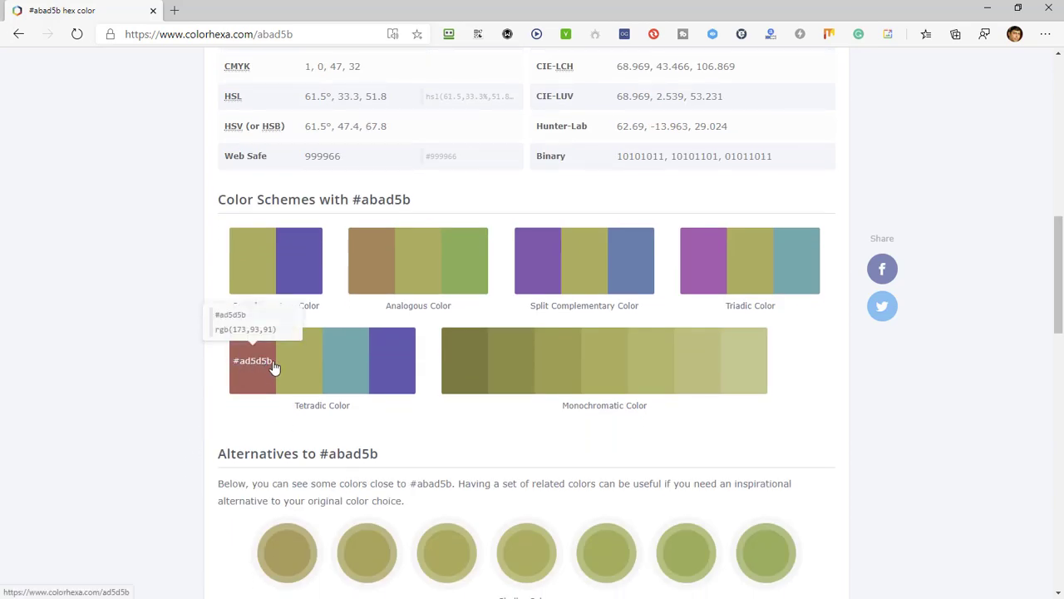
left_click_drag(248, 316, 218, 324)
key("ctrl+c")
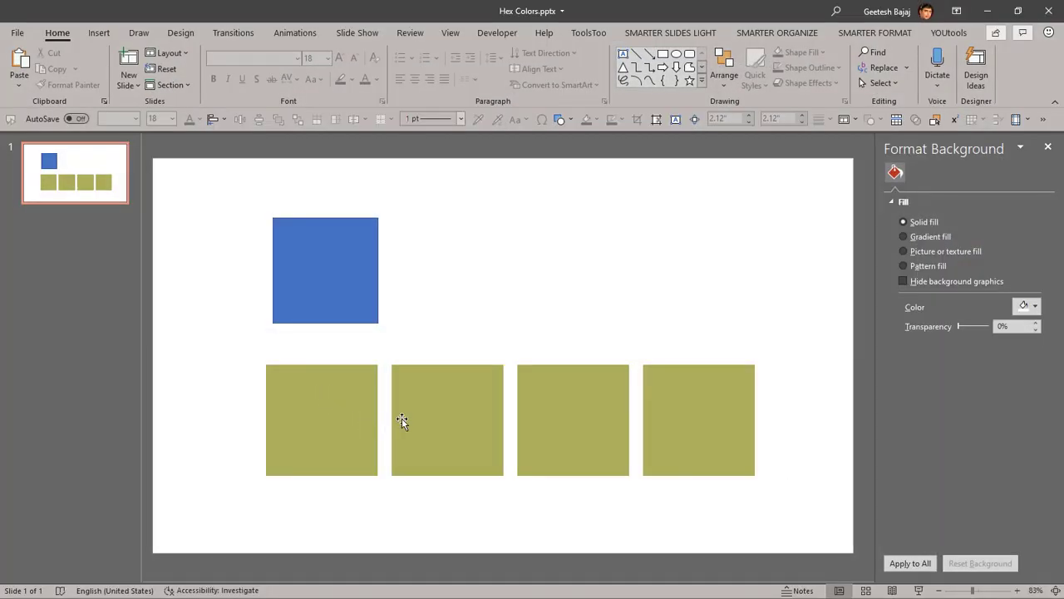
Paste #ad5d5b into the Hex box for the second olive square and apply the red fill.
left_click(399, 423)
left_click(1035, 340)
left_click(1002, 520)
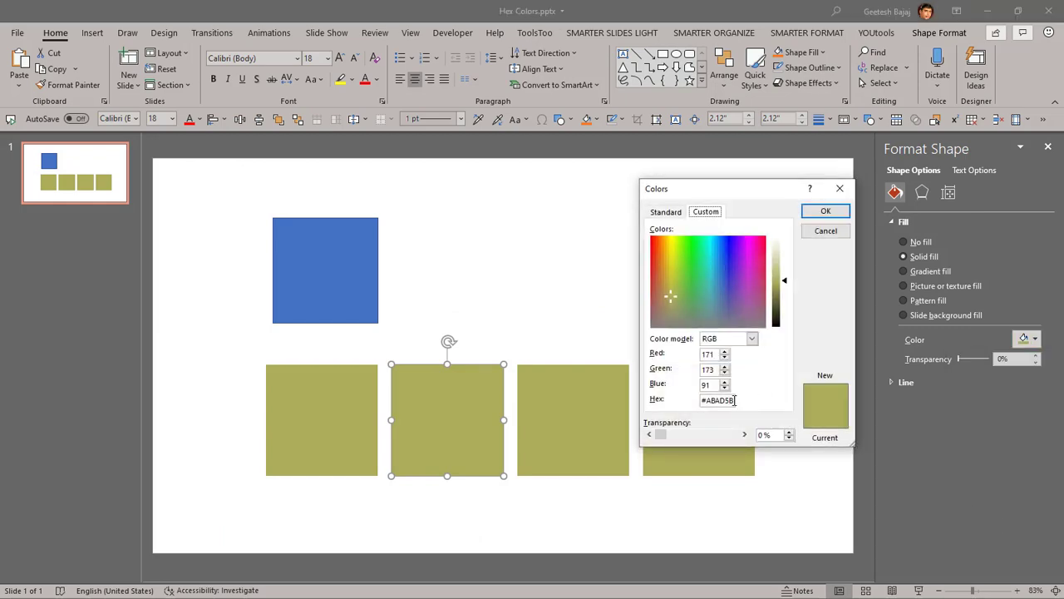
left_click_drag(735, 399, 700, 400)
key("ctrl+v")
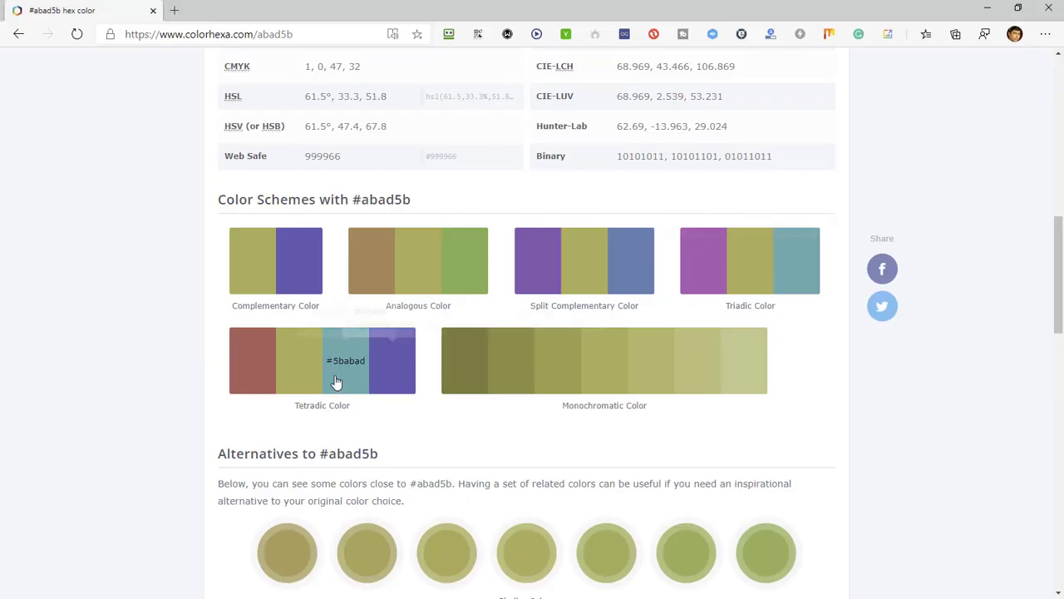
mouse_move(255, 369)
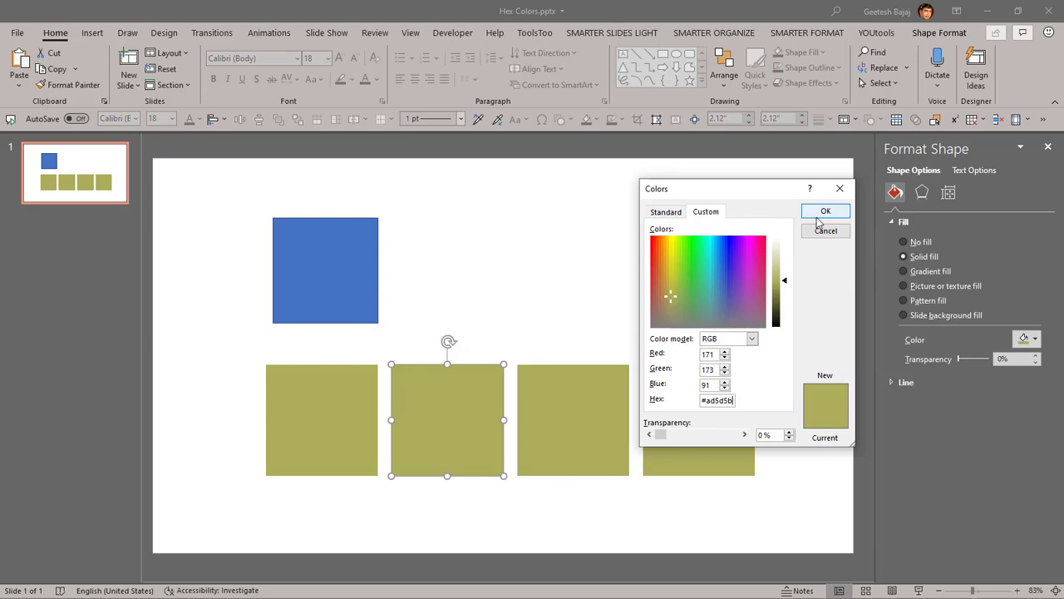
left_click(818, 218)
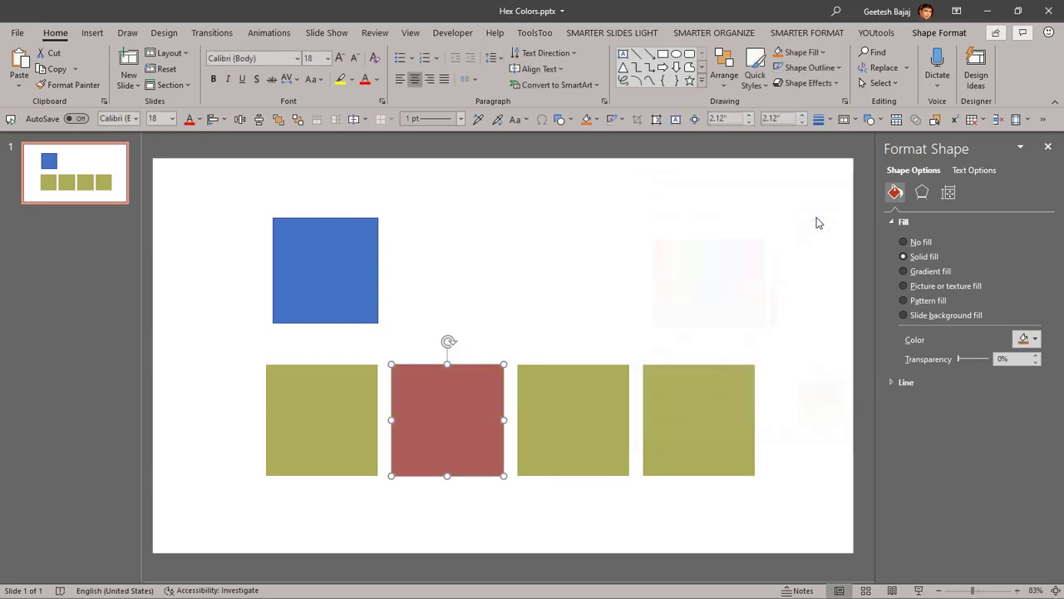
Copy the teal tetradic hex #5babad from ColorHexa's swatch tooltip.
left_click(791, 488)
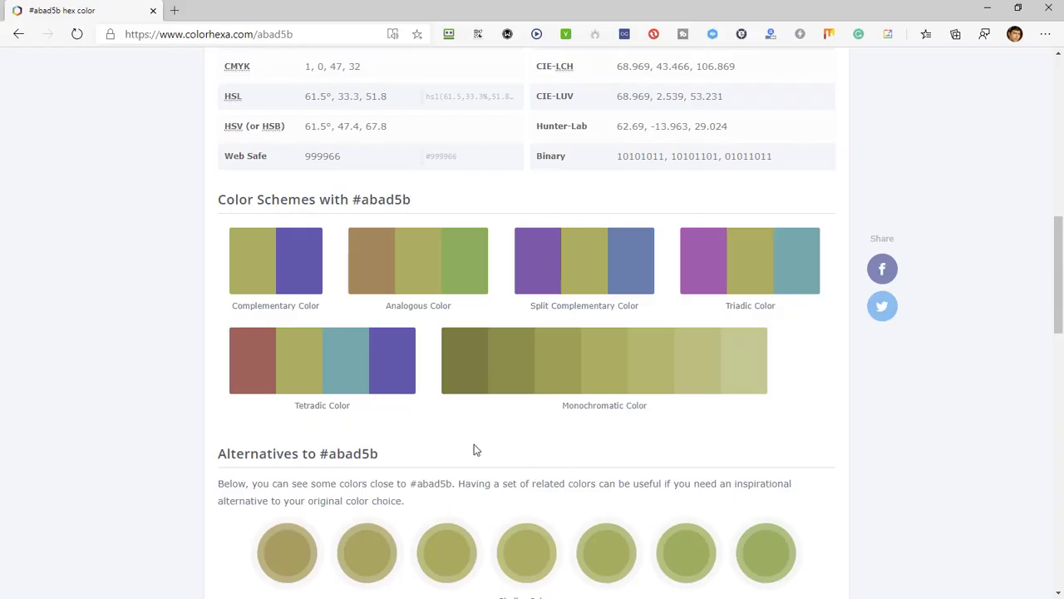
mouse_move(365, 374)
left_click_drag(339, 317, 311, 318)
right_click(314, 317)
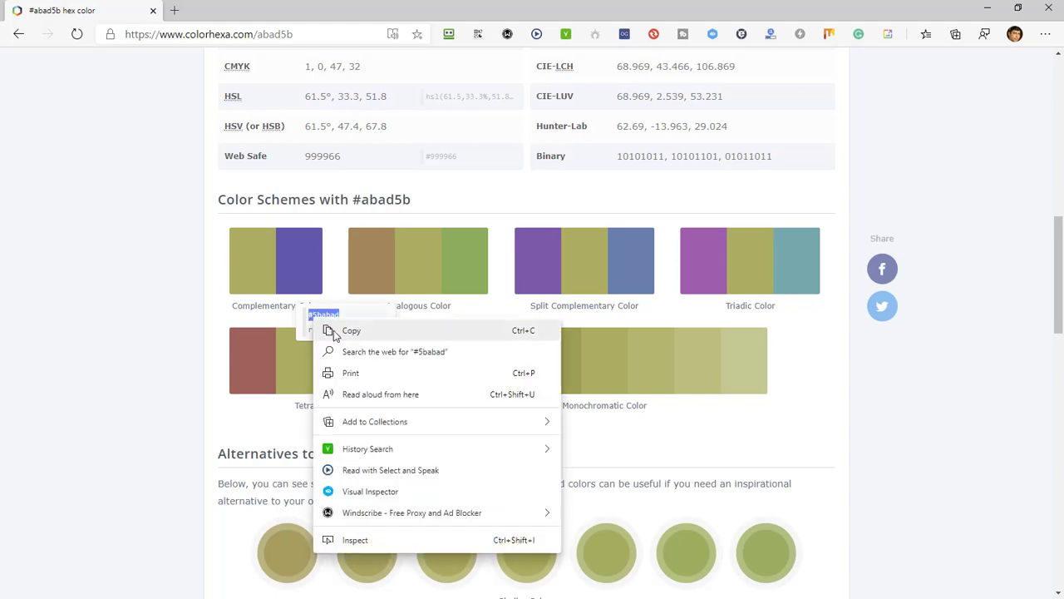
left_click(342, 333)
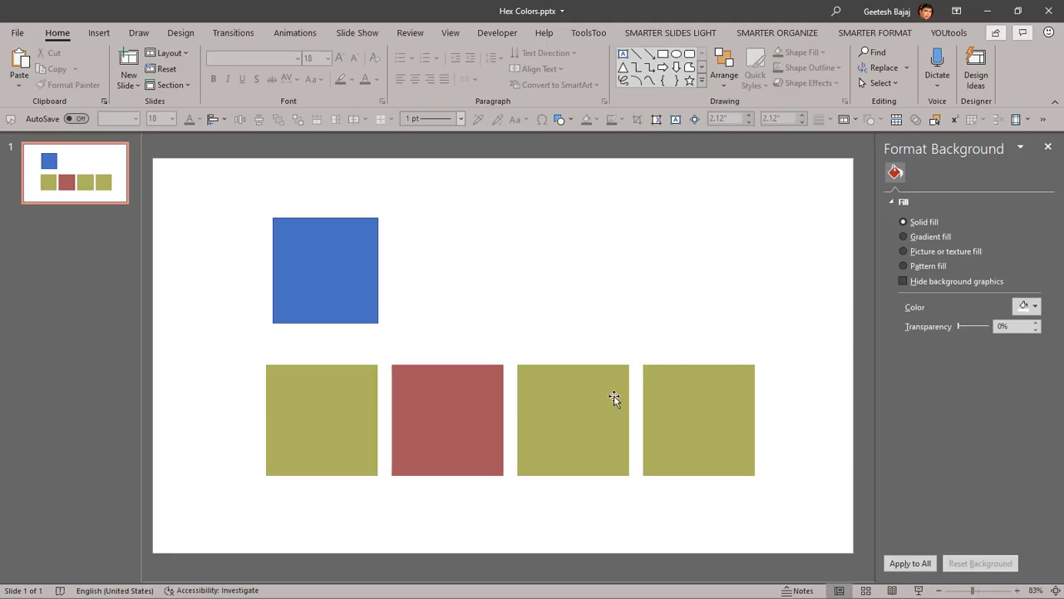
Enter #5babad as the third bottom-row square's custom fill colour and apply it.
left_click(613, 399)
left_click(1036, 339)
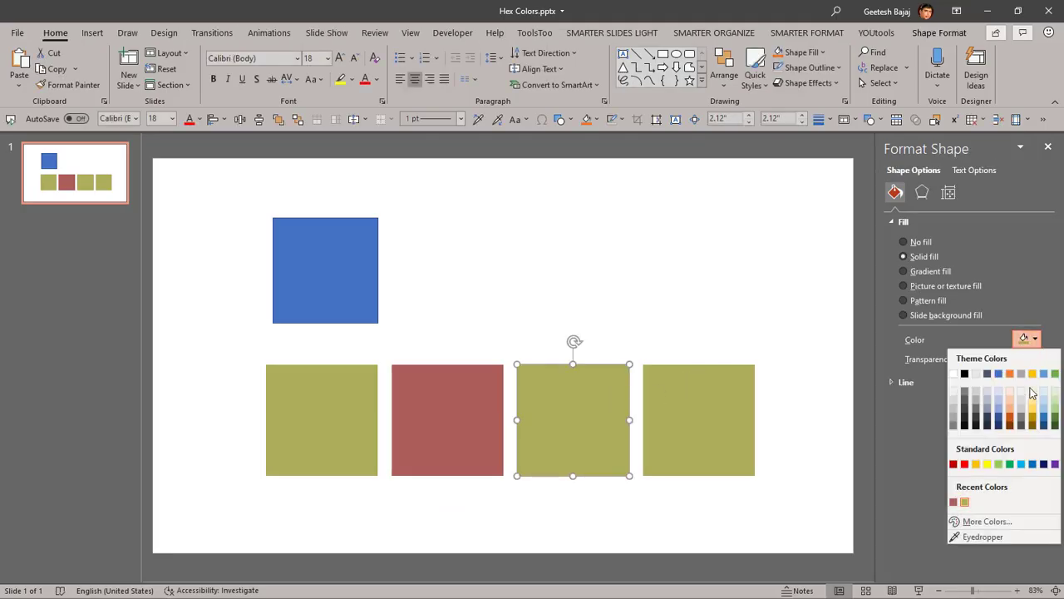
left_click(1000, 518)
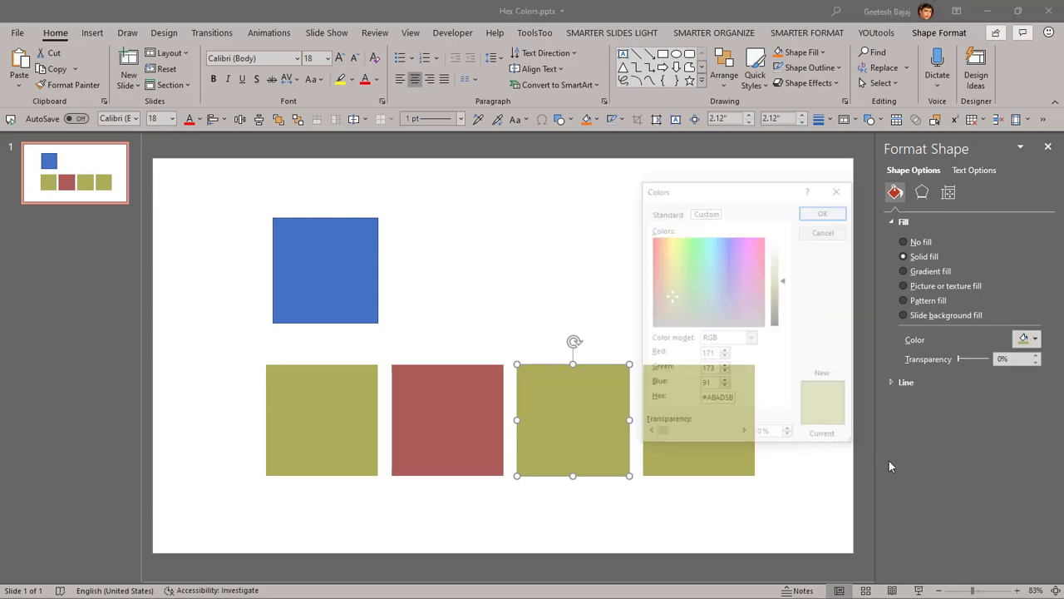
double_click(702, 402)
type("#5bbad")
left_click(824, 211)
Copy the purple tetradic hex #5d5bad from ColorHexa and return to PowerPoint.
left_click(551, 551)
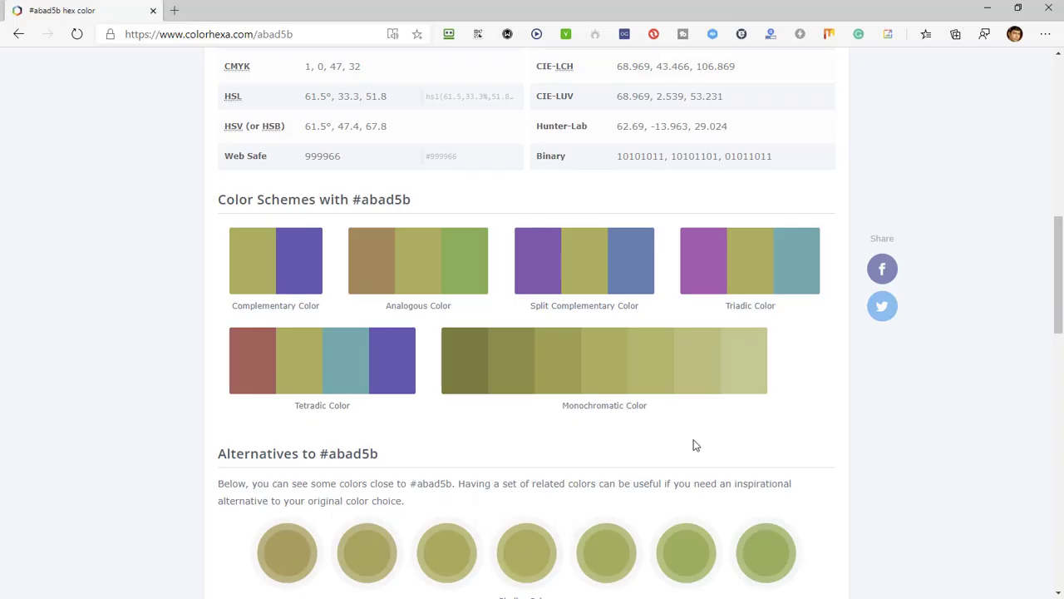
mouse_move(404, 371)
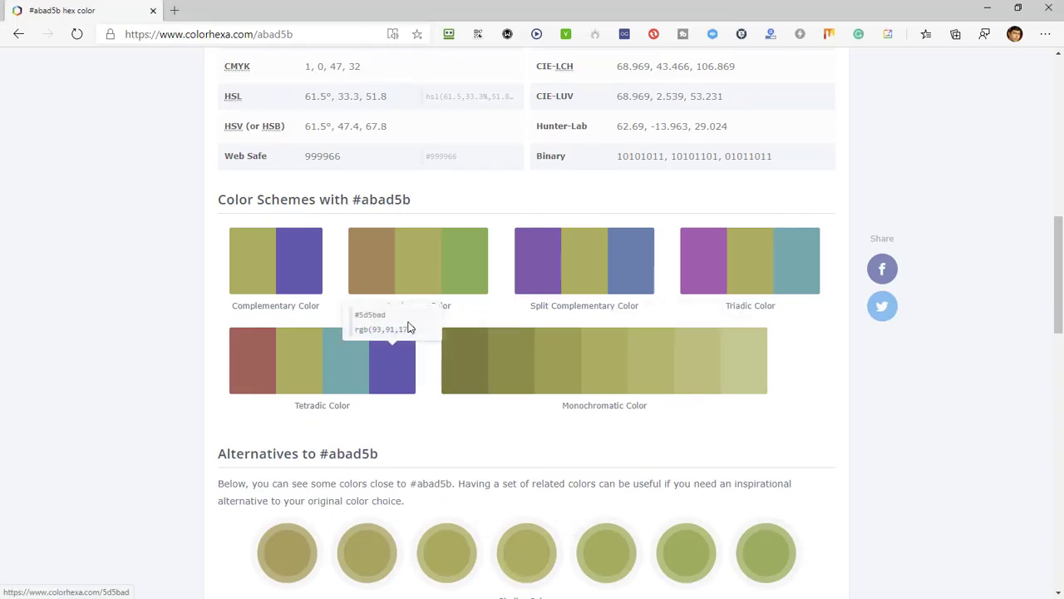
left_click_drag(395, 315, 357, 318)
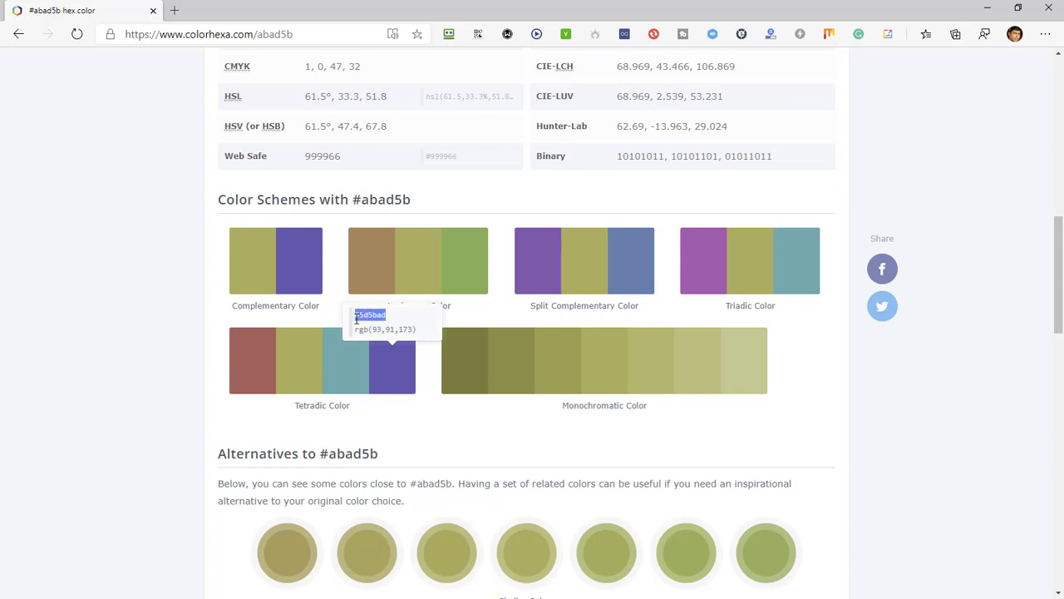
right_click(360, 317)
left_click(387, 333)
key("alt+Tab")
Enter #5d5bad as the rightmost square's custom fill colour and apply it.
left_click(733, 405)
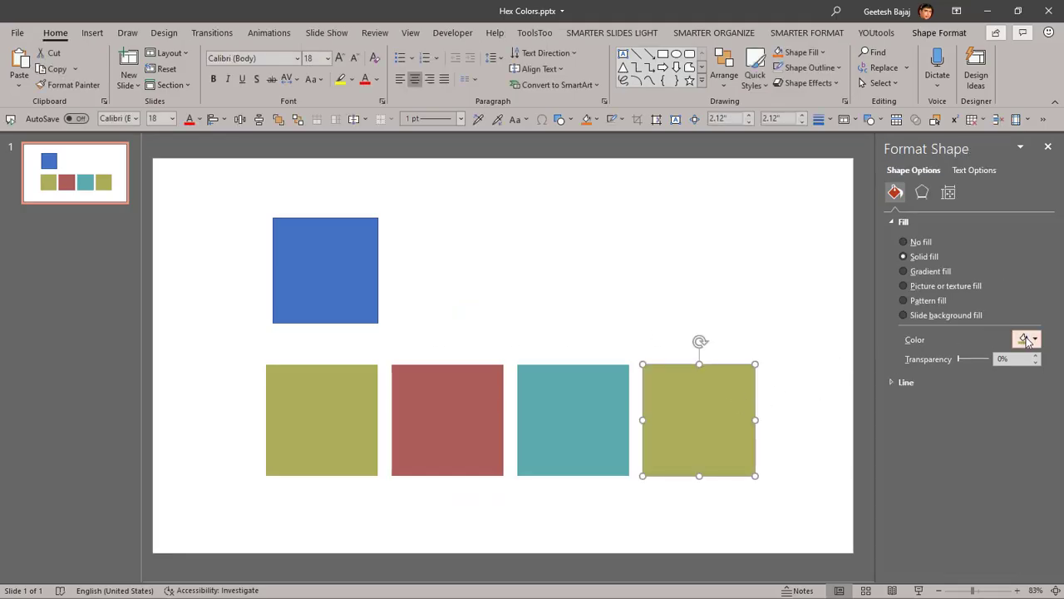
left_click(1034, 339)
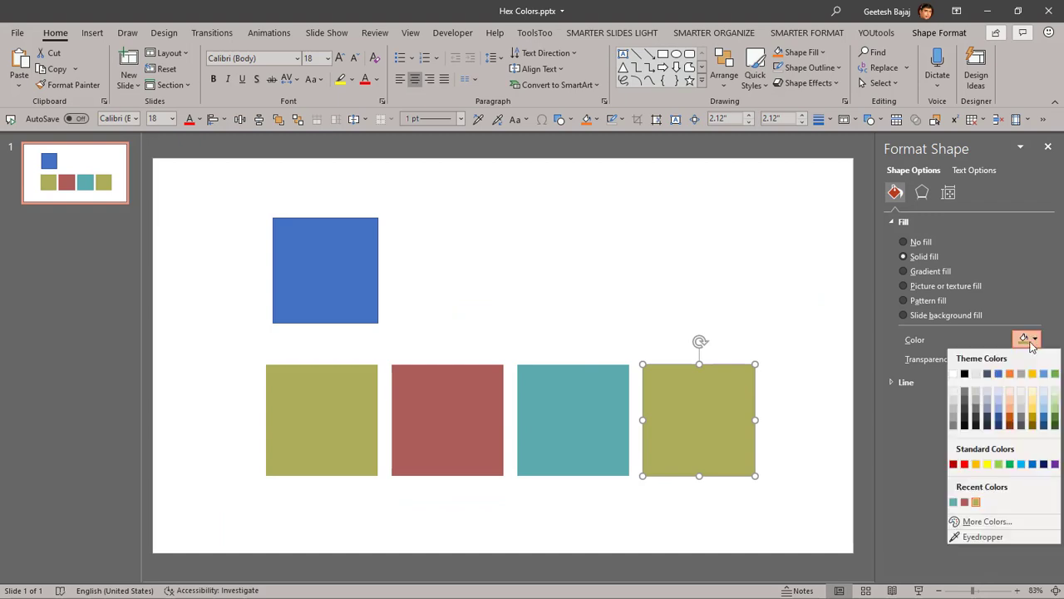
left_click(978, 519)
left_click(706, 400)
left_click_drag(706, 403, 745, 402)
type("#5d5bad")
left_click(826, 210)
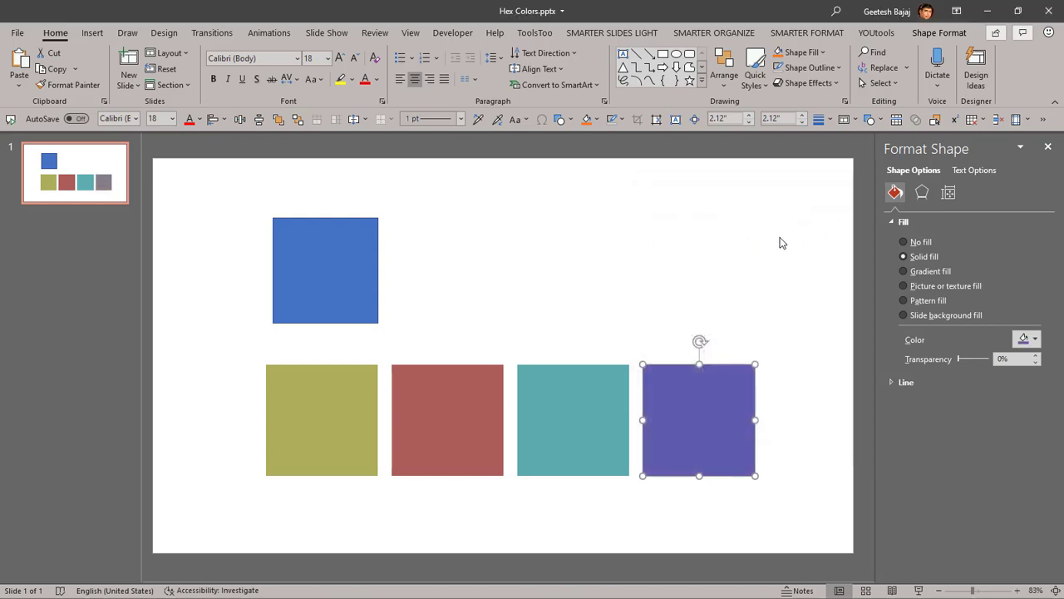
left_click(773, 247)
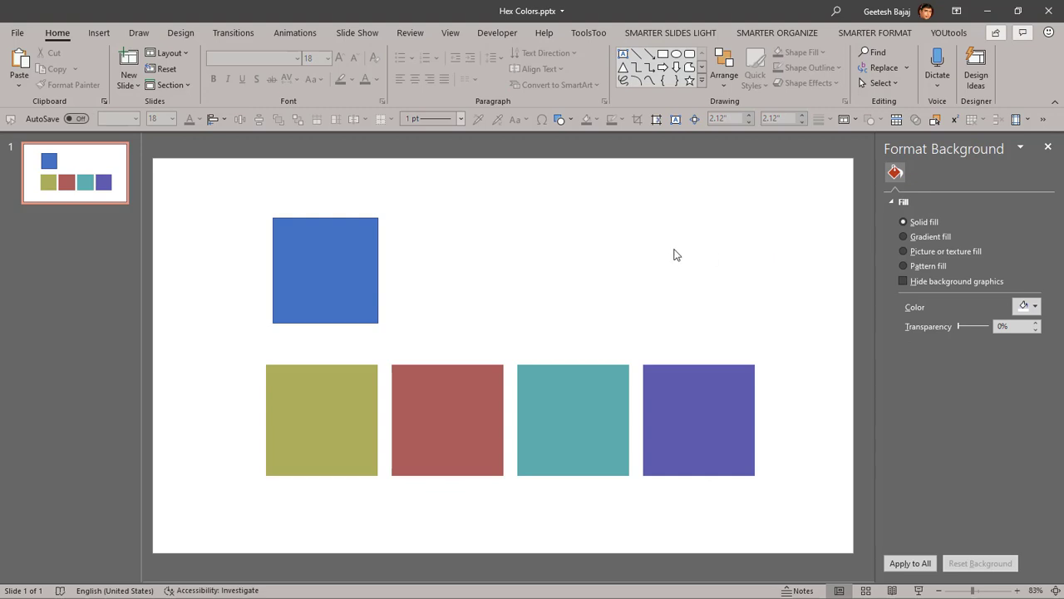
left_click(17, 32)
left_click(28, 524)
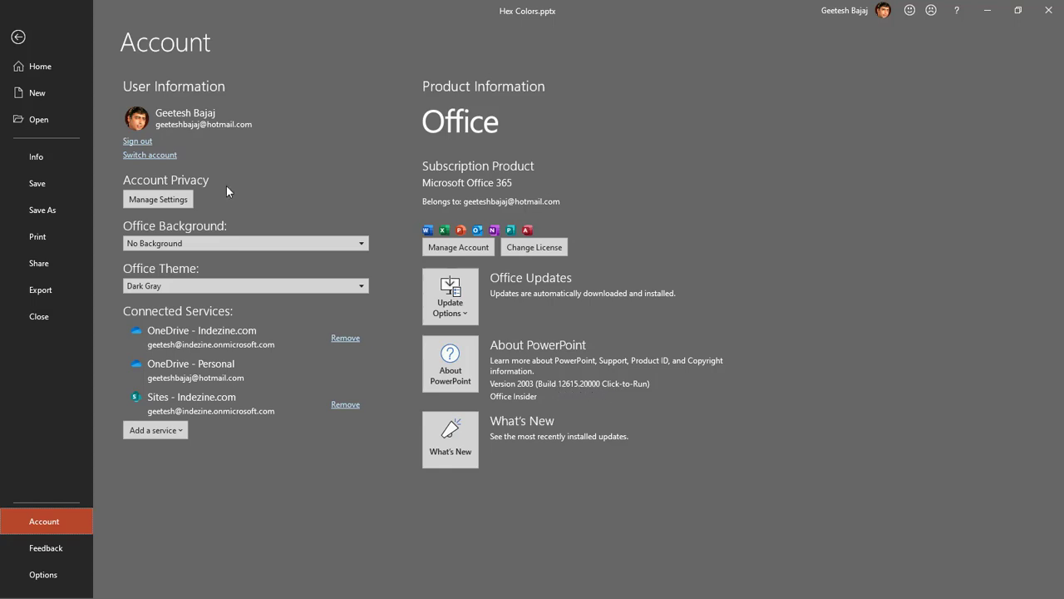
left_click(19, 36)
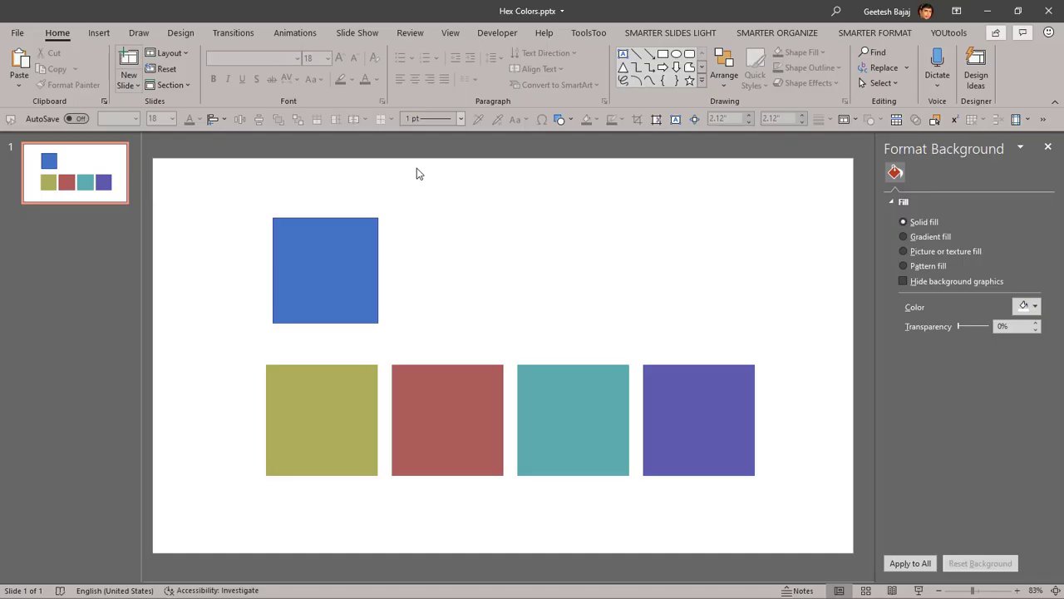
Open the background fill's custom colour picker and select its current hex value #FFFFFF.
left_click(1031, 307)
left_click(998, 503)
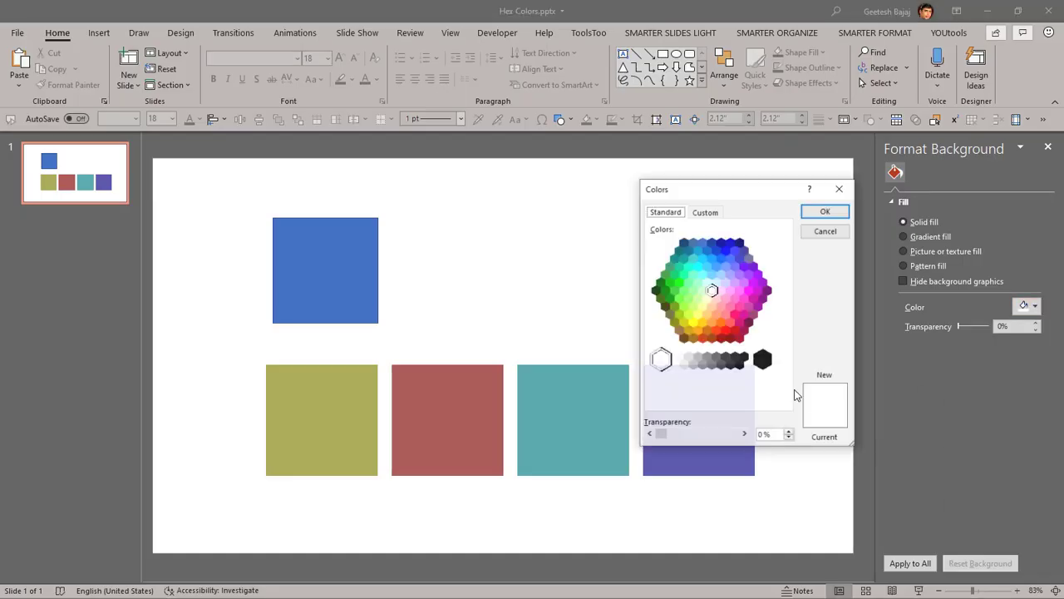
left_click(700, 213)
left_click(717, 400)
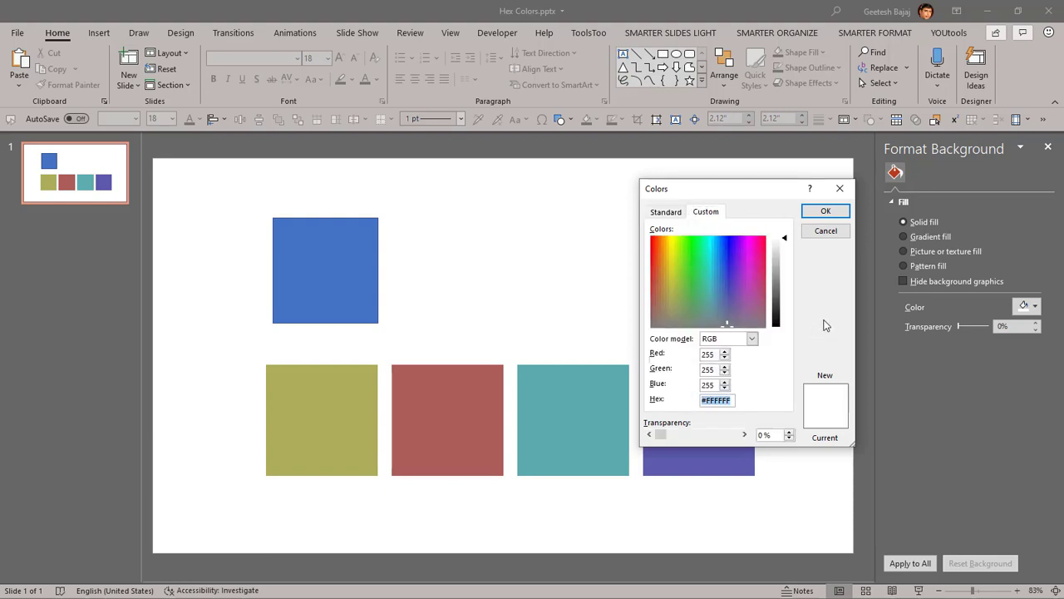